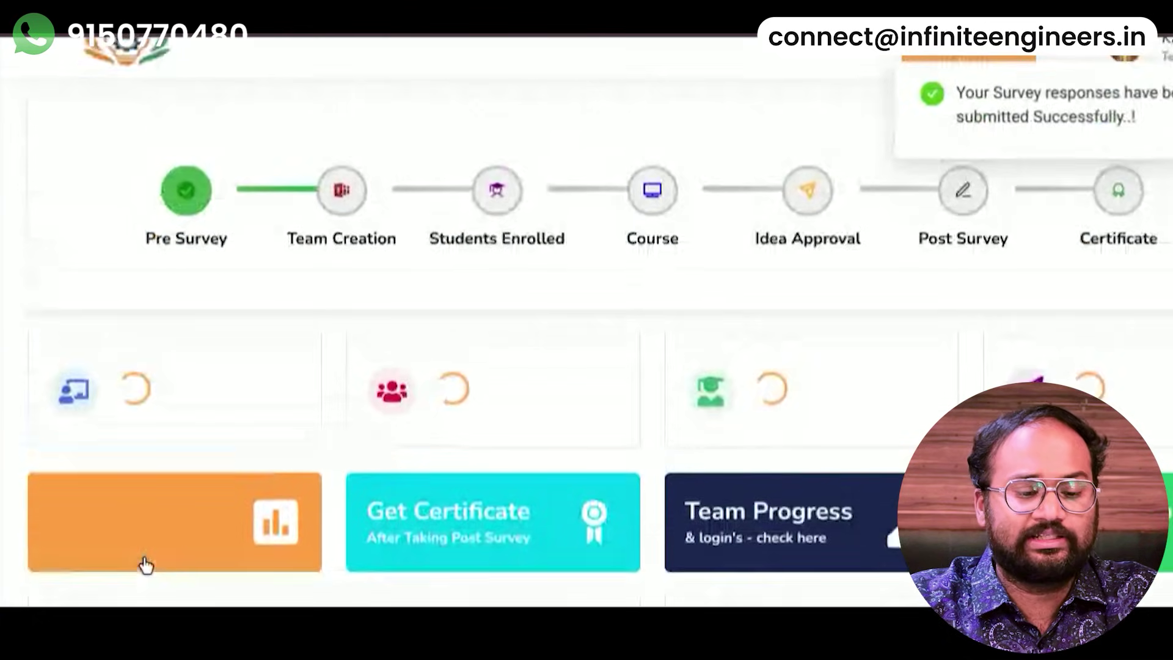
Step: Scroll the dashboard down to the SIM Road Map showing Teams, Teacher Course and Post Survey statuses
click(435, 390)
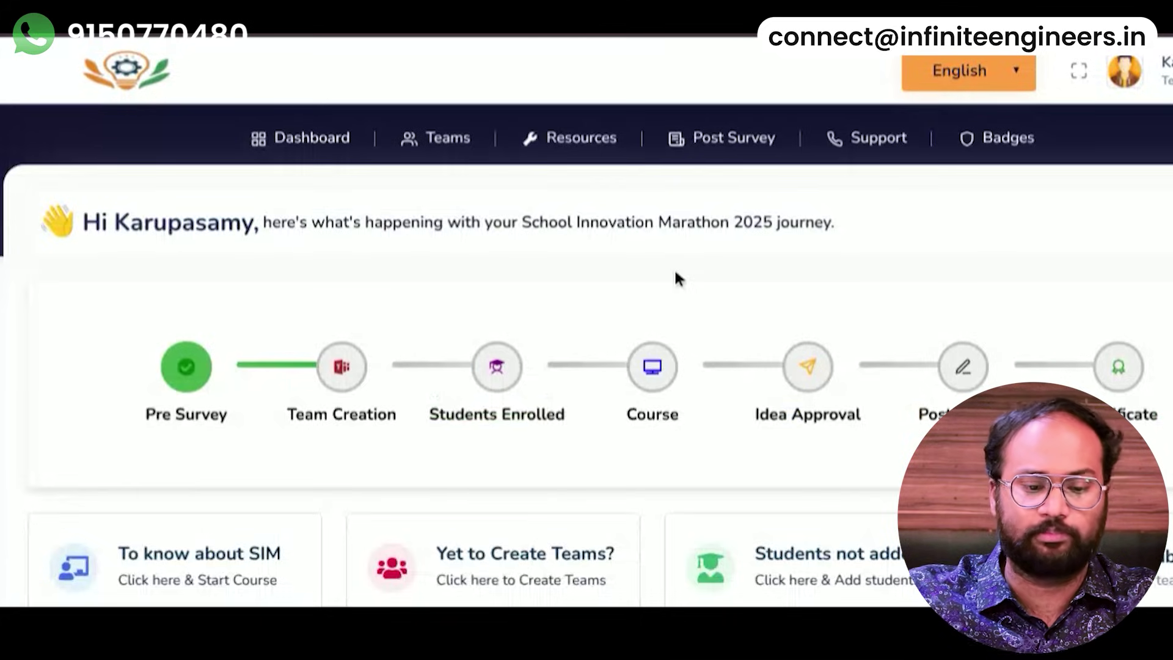
scroll(675, 276, down, 3)
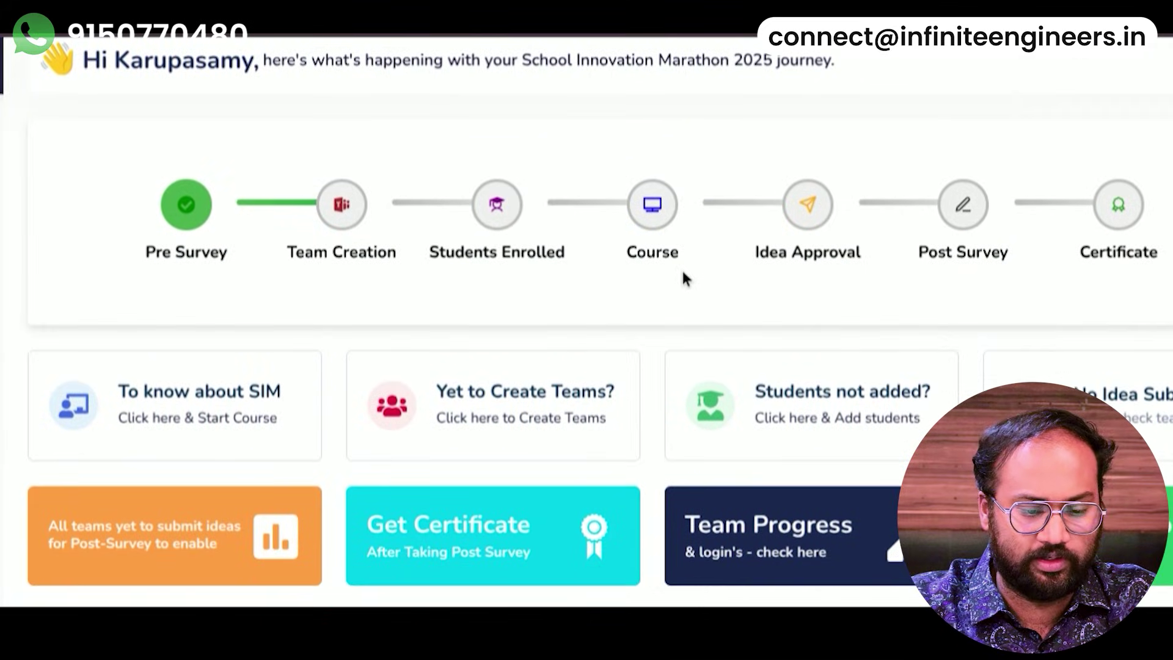
scroll(683, 278, down, 1)
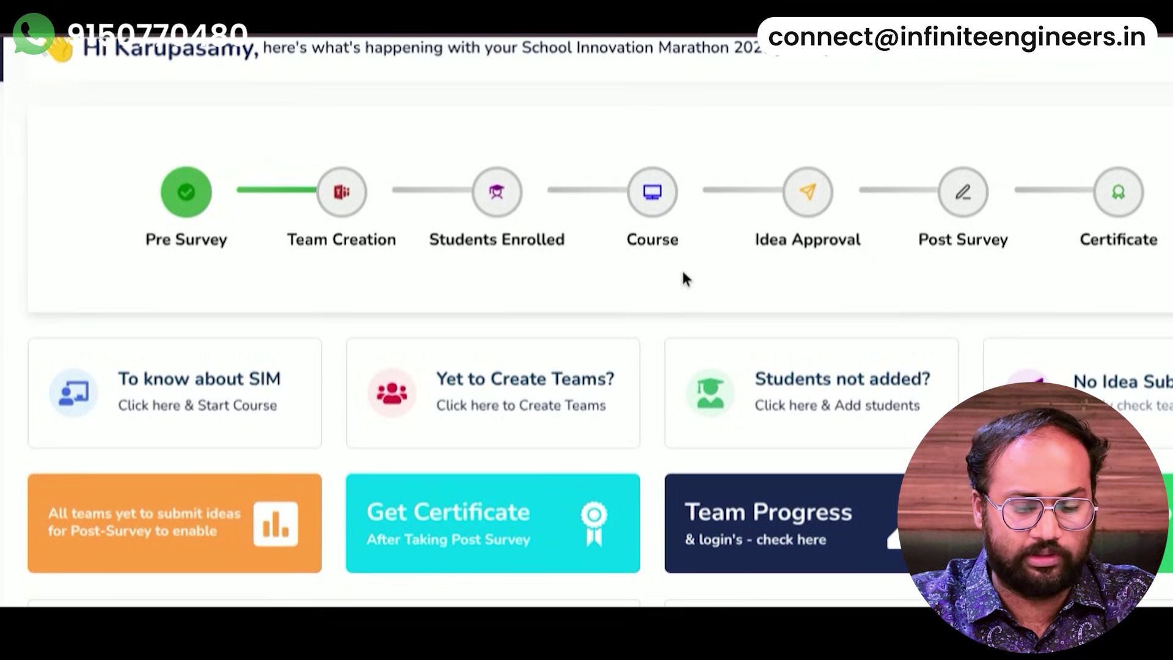
scroll(685, 278, down, 2)
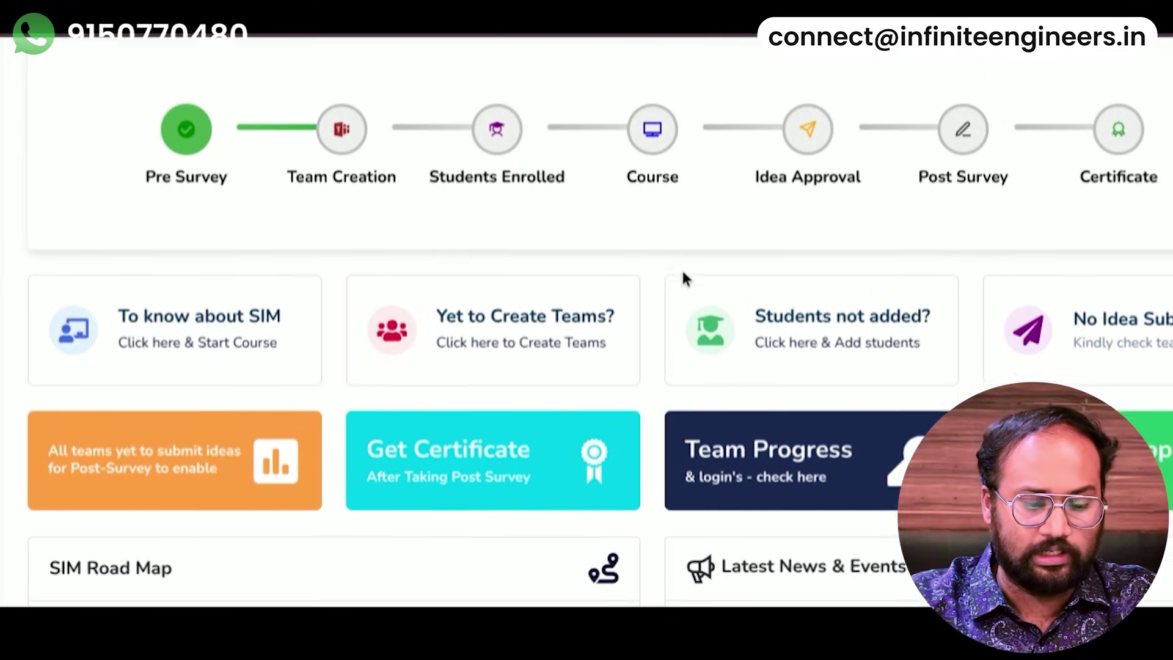
scroll(683, 278, down, 1)
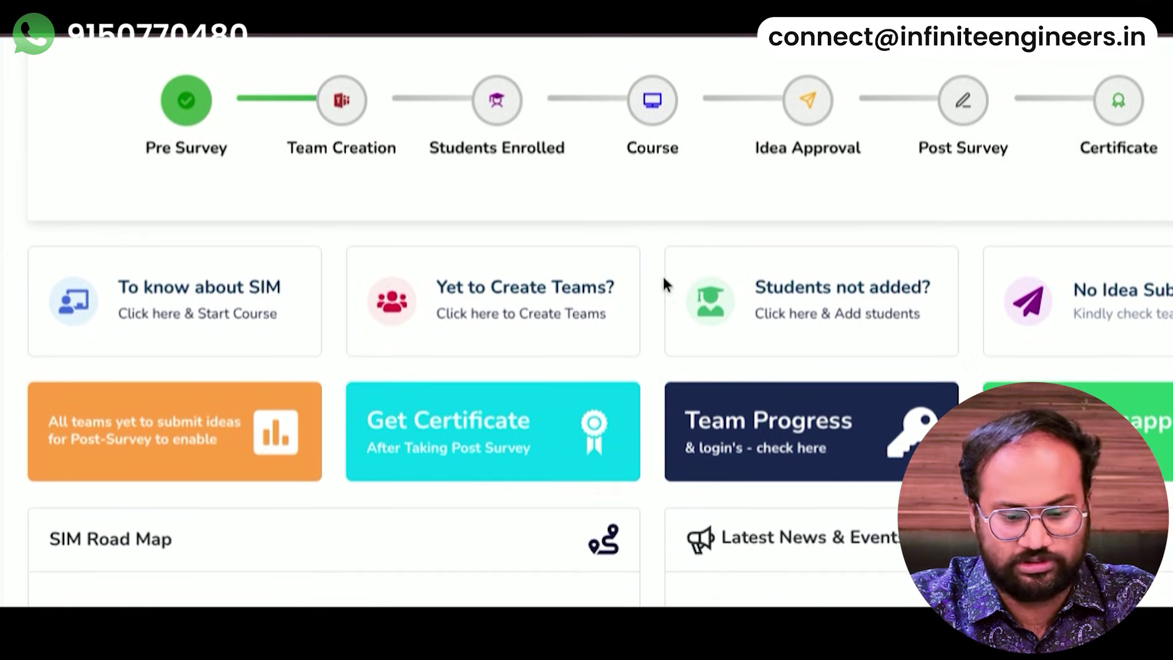
scroll(553, 179, down, 5)
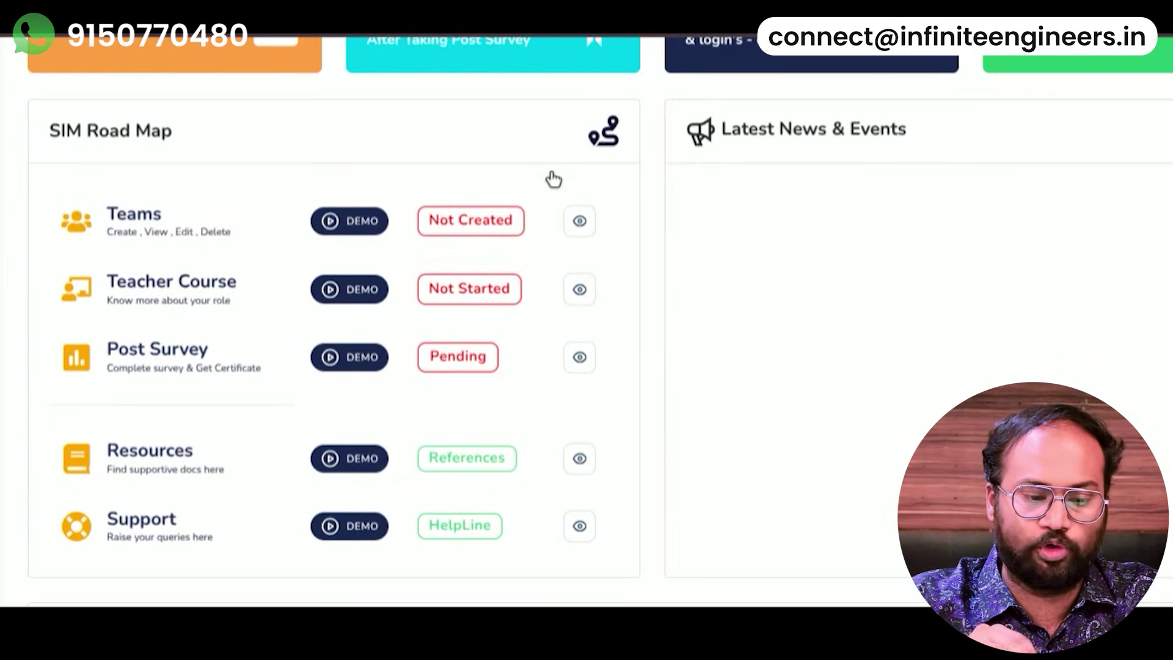
Step: Preview and close the Teams demo video, then open the Not Started Teacher Course
scroll(537, 195, up, 1)
click(333, 278)
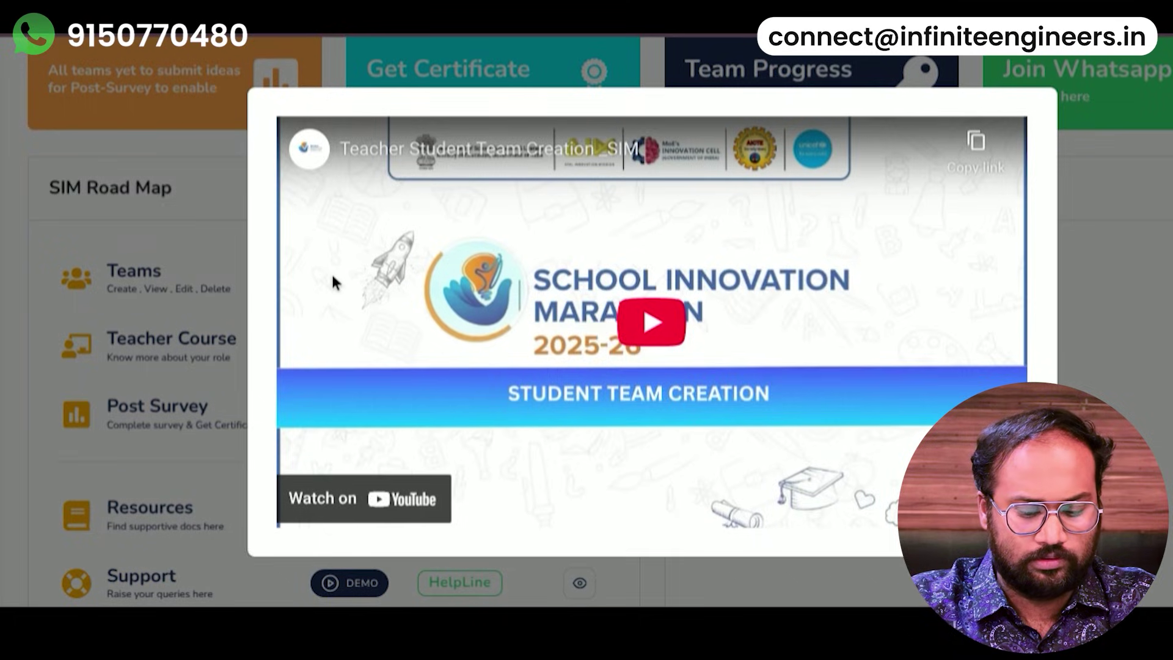
key(Escape)
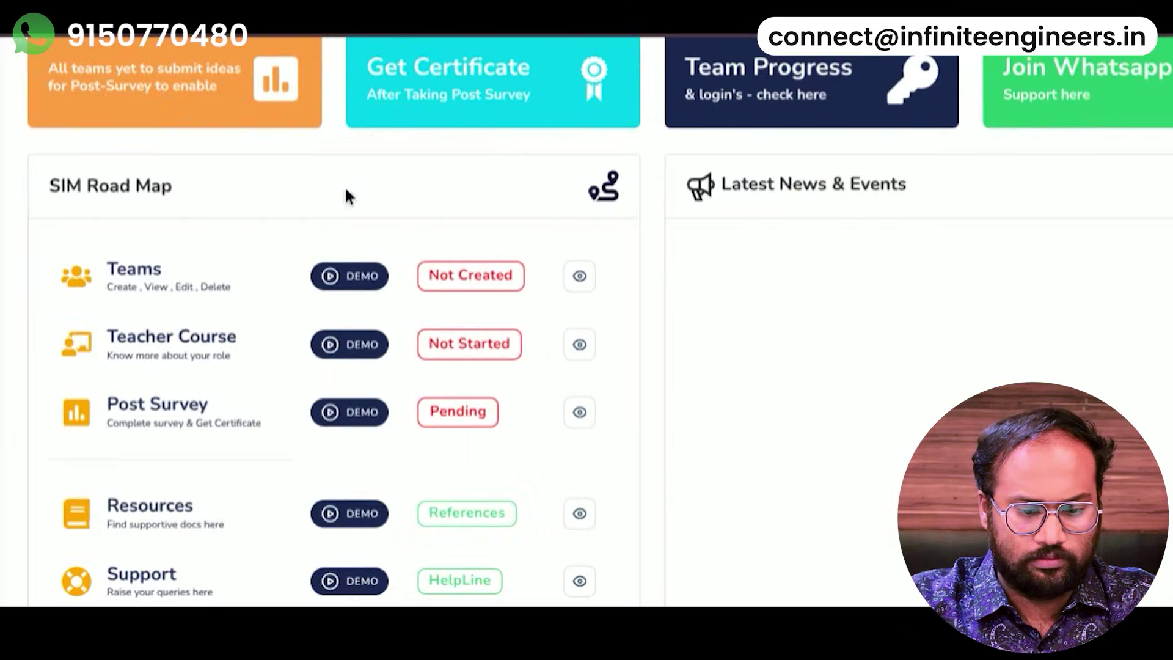
click(452, 343)
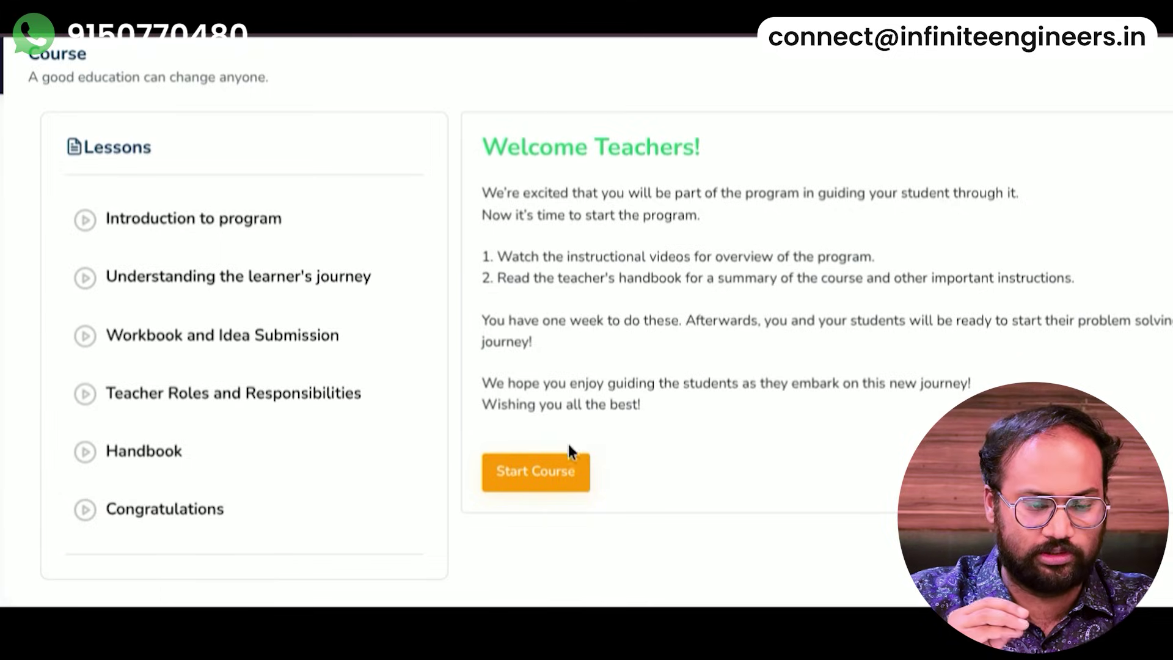
Step: Start the course and skip through the Introduction To Program and learner's journey videos
click(558, 473)
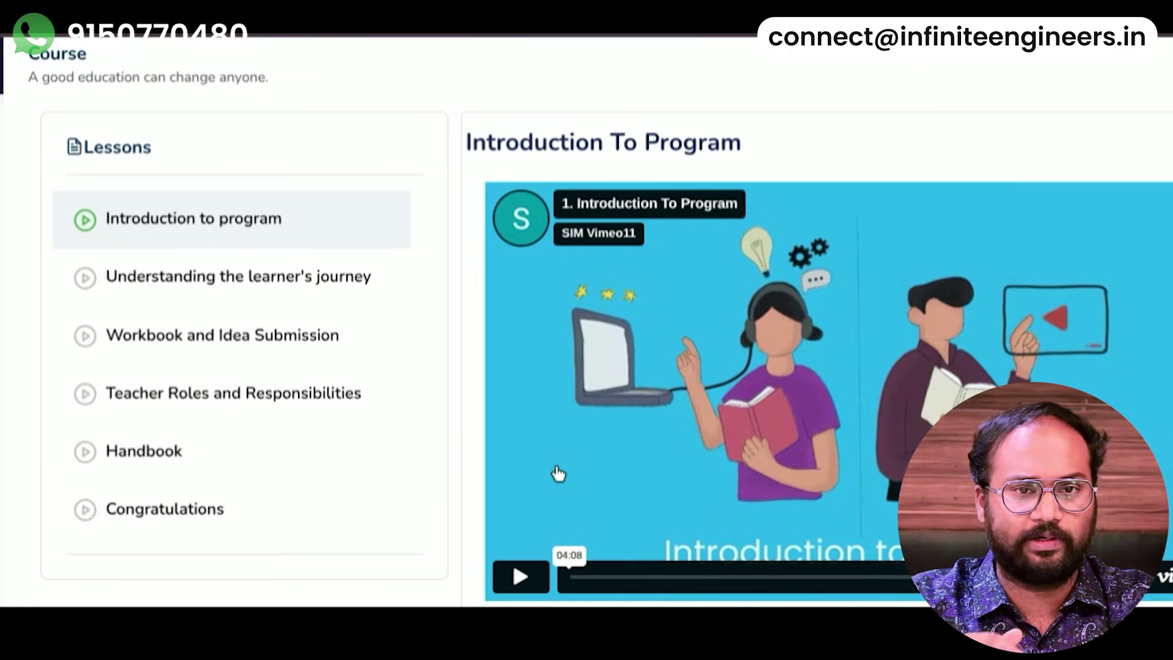
scroll(775, 325, down, 2)
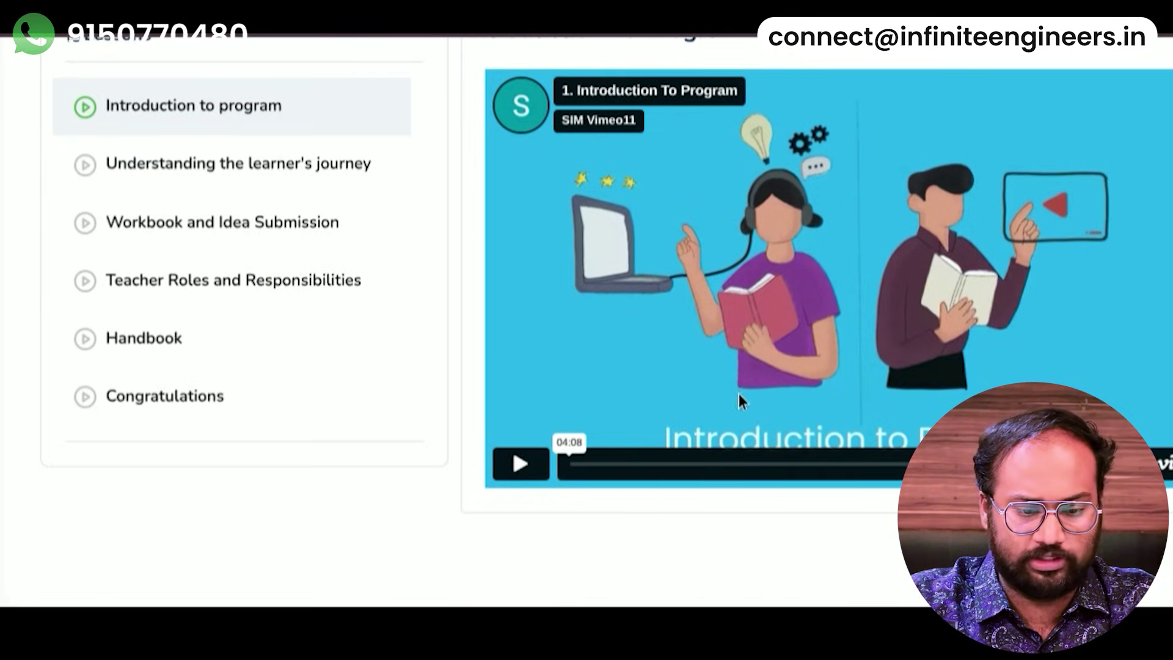
click(537, 460)
drag(597, 464, 767, 467)
drag(846, 469, 902, 467)
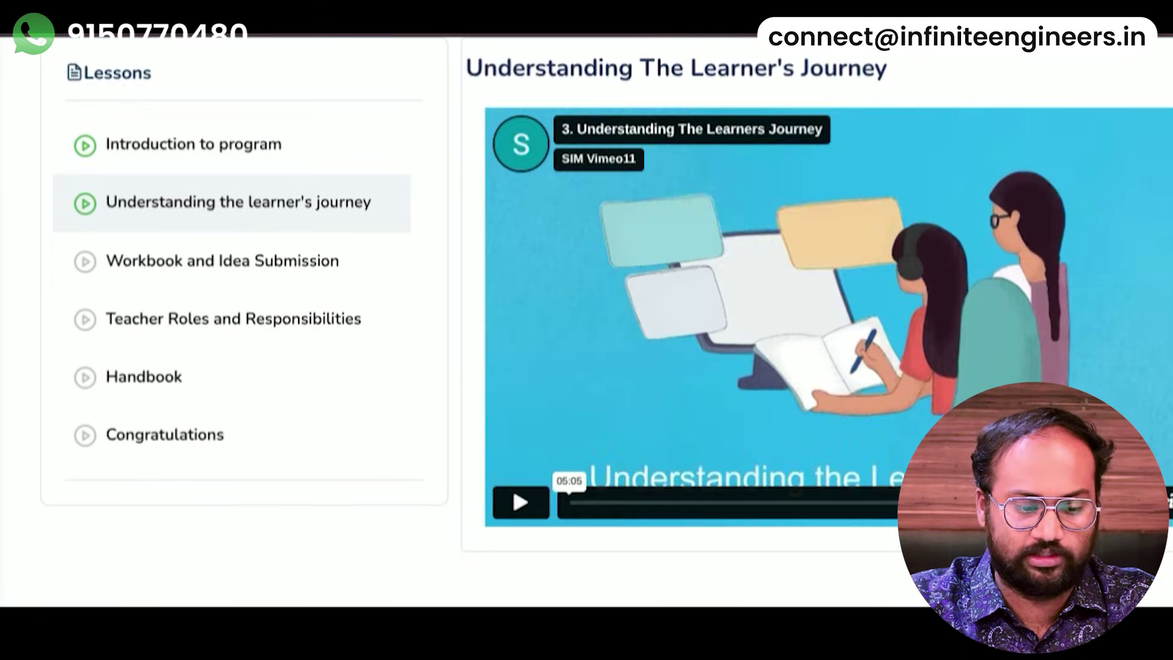
click(596, 506)
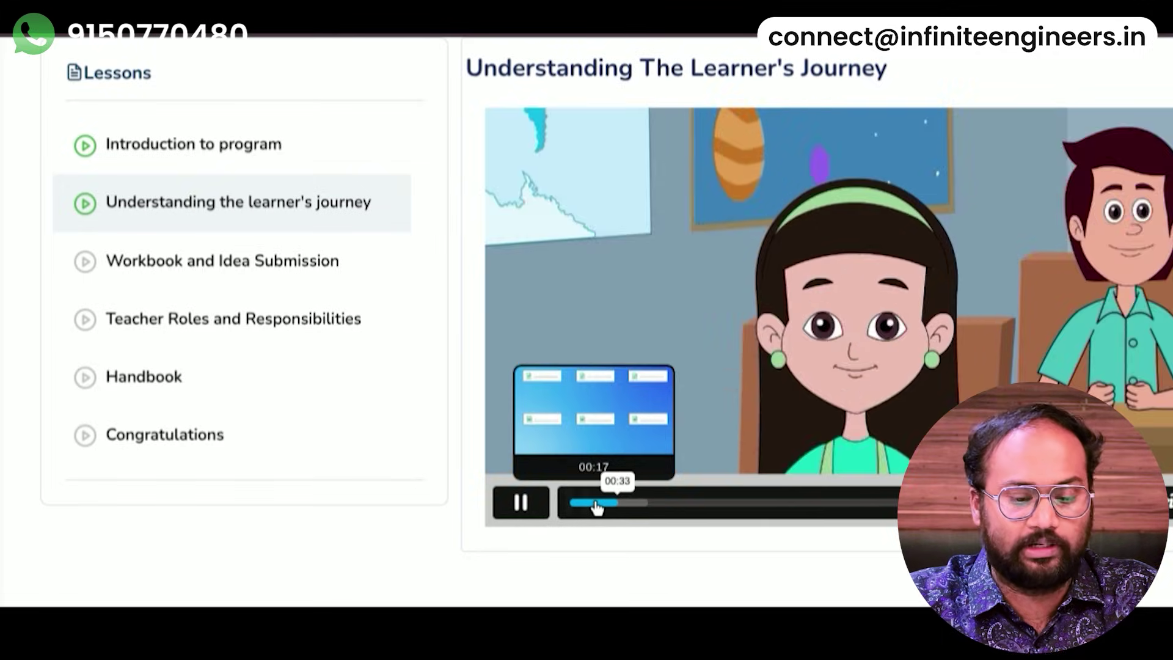
drag(596, 506, 917, 509)
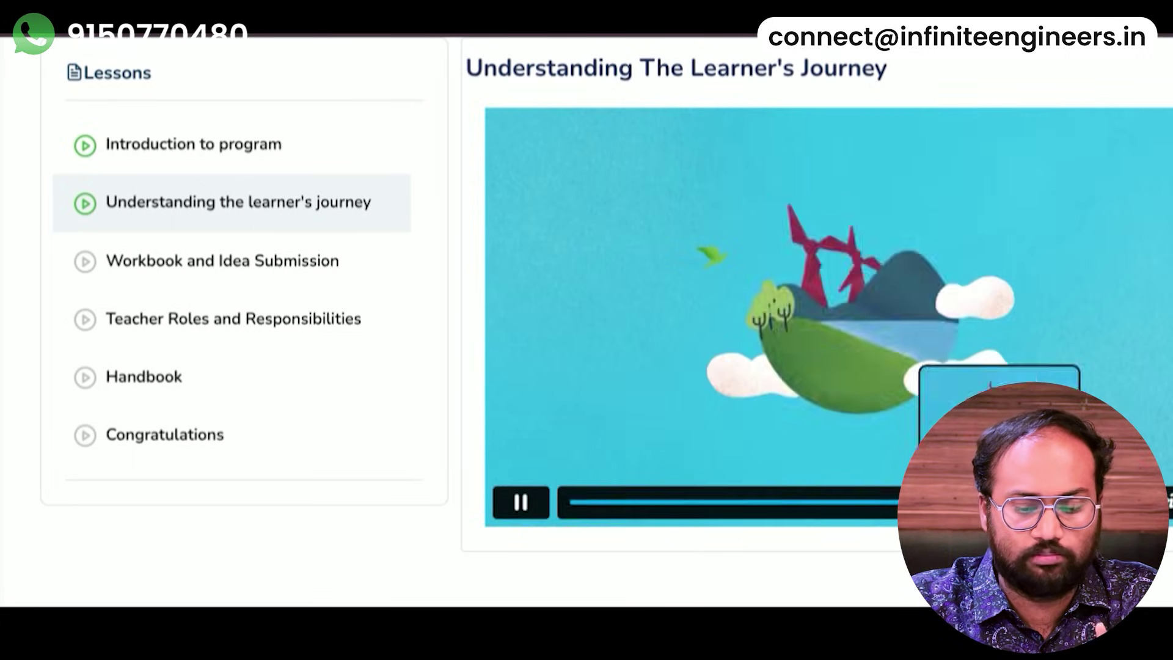
Step: Switch to the Workbook and Idea Submission lesson and skip through its video
click(516, 498)
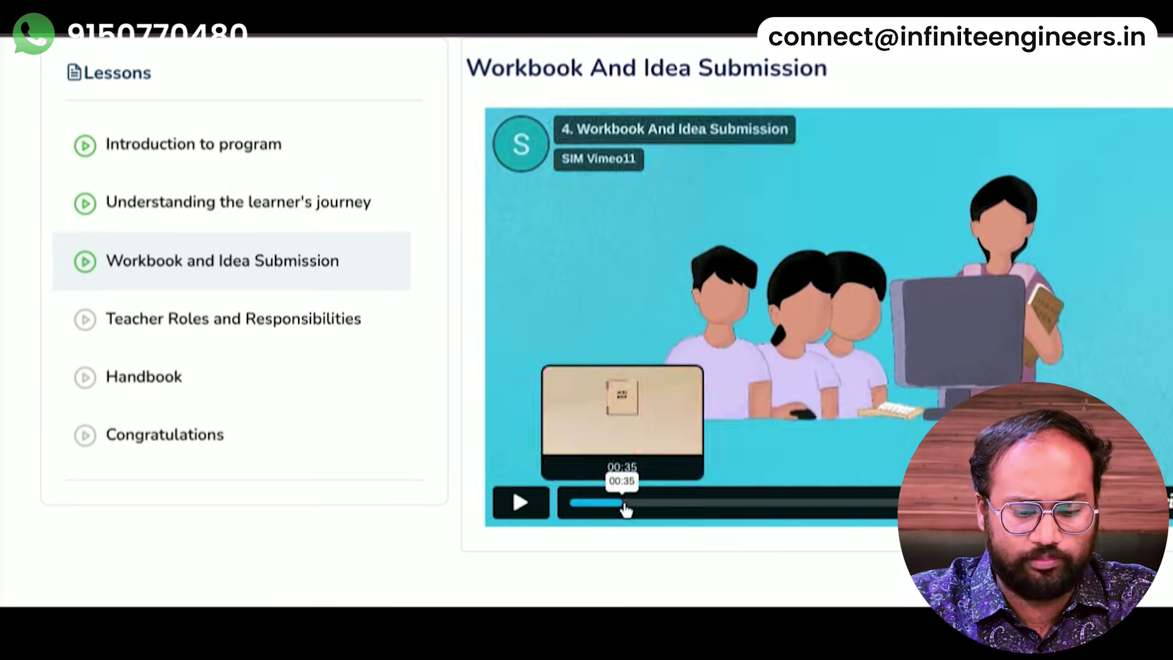
click(626, 509)
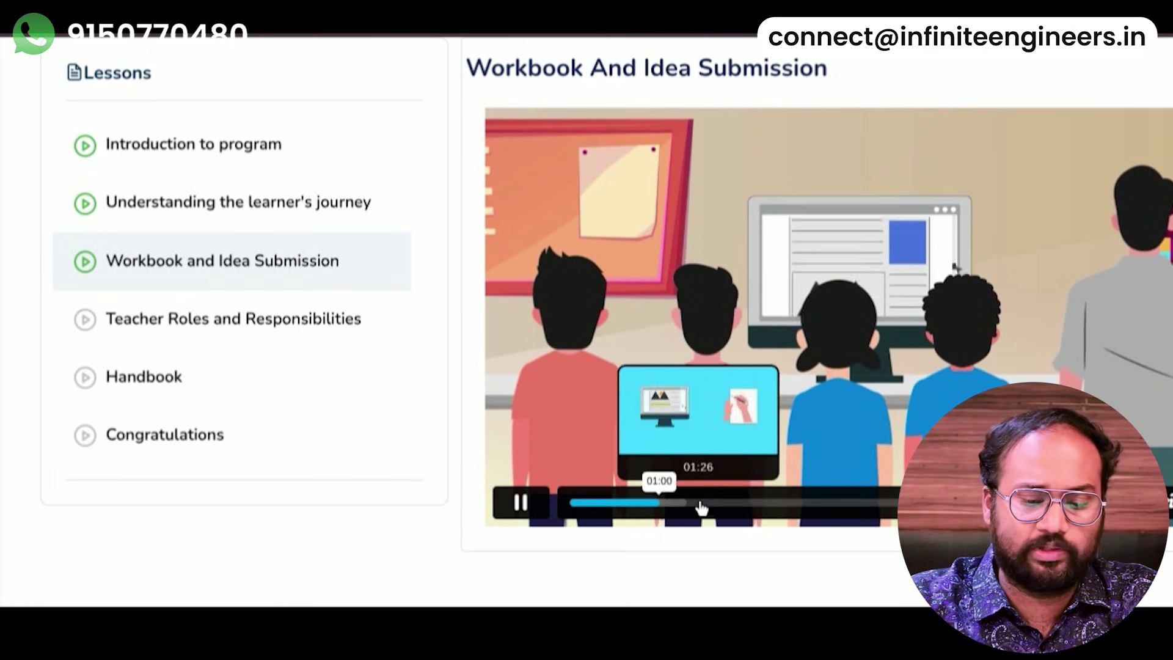
click(745, 506)
click(850, 507)
click(886, 507)
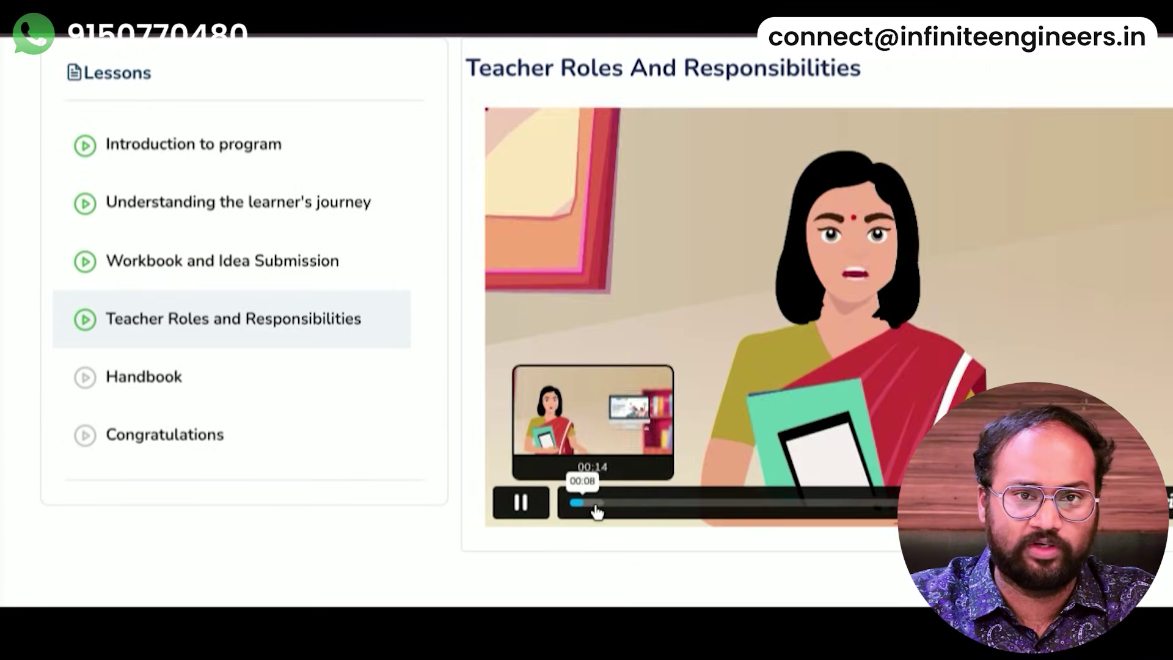
Step: Skip through the Teacher Roles video, then open the teacher Handbook.pdf
click(621, 508)
click(720, 507)
click(794, 507)
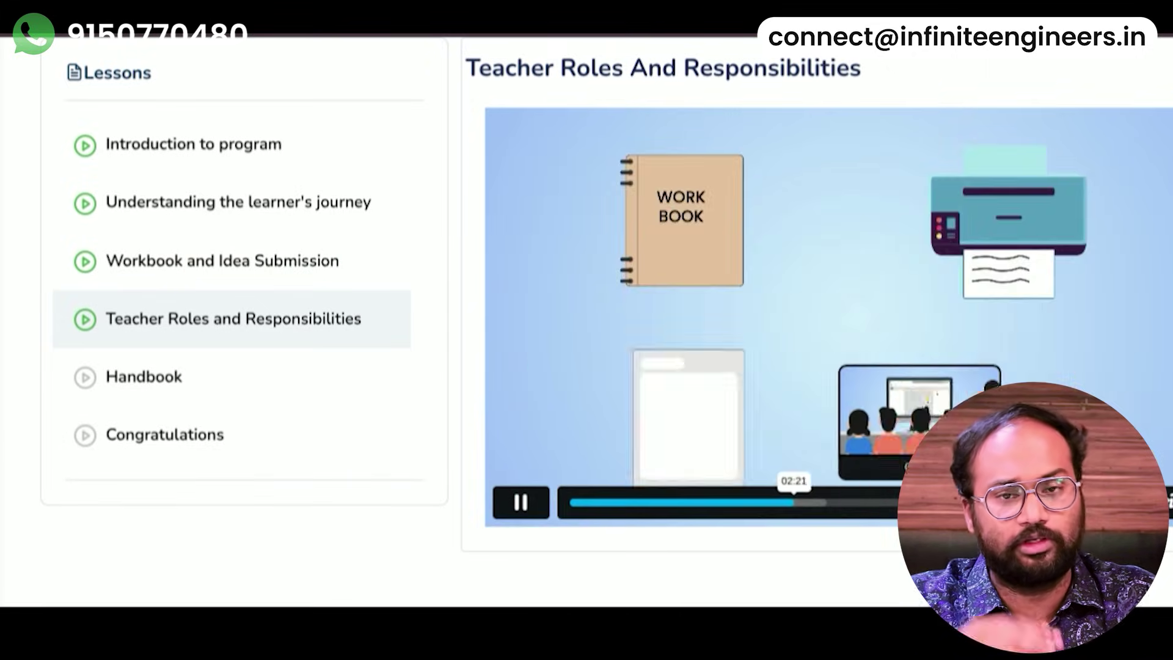
click(894, 507)
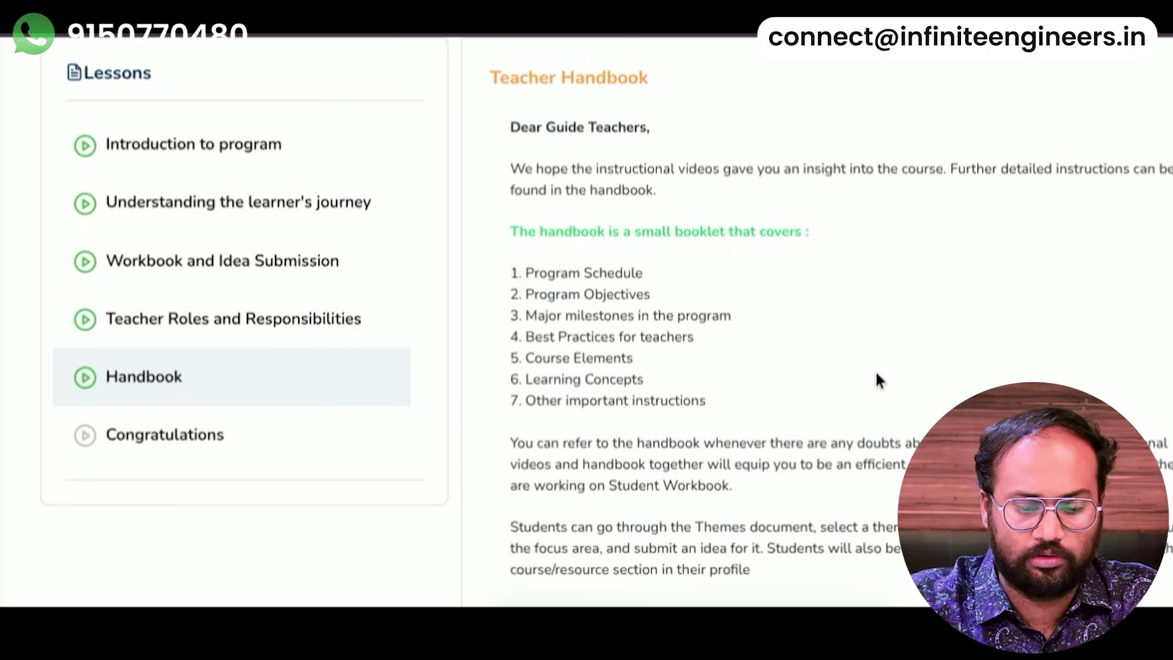
scroll(875, 369, down, 4)
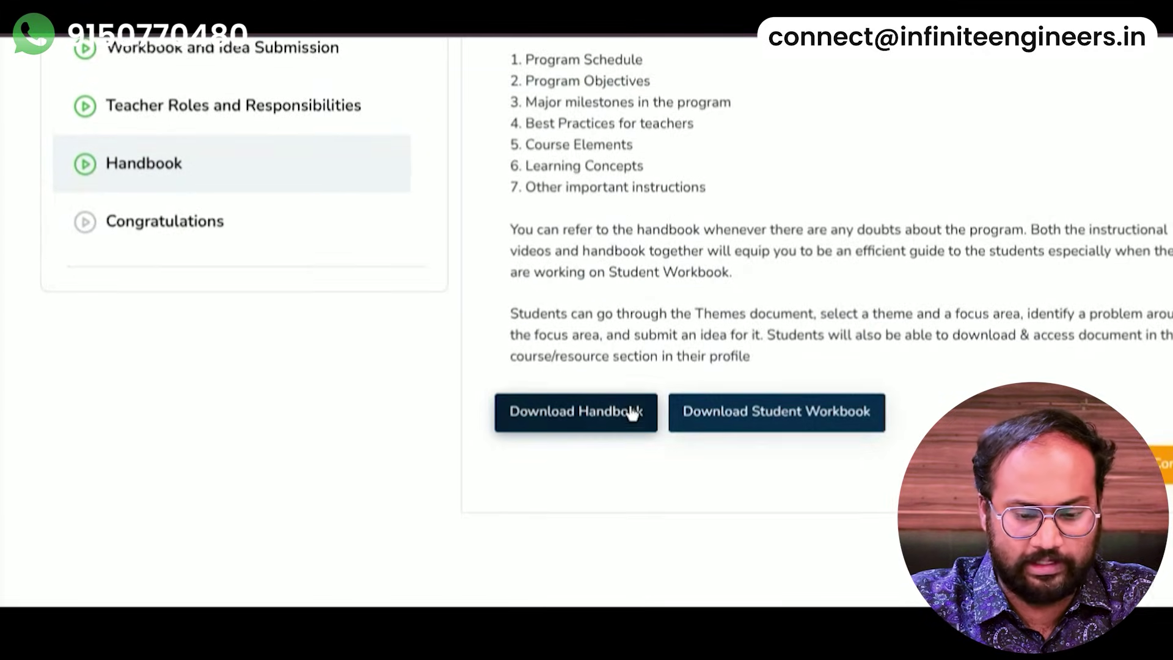
click(632, 413)
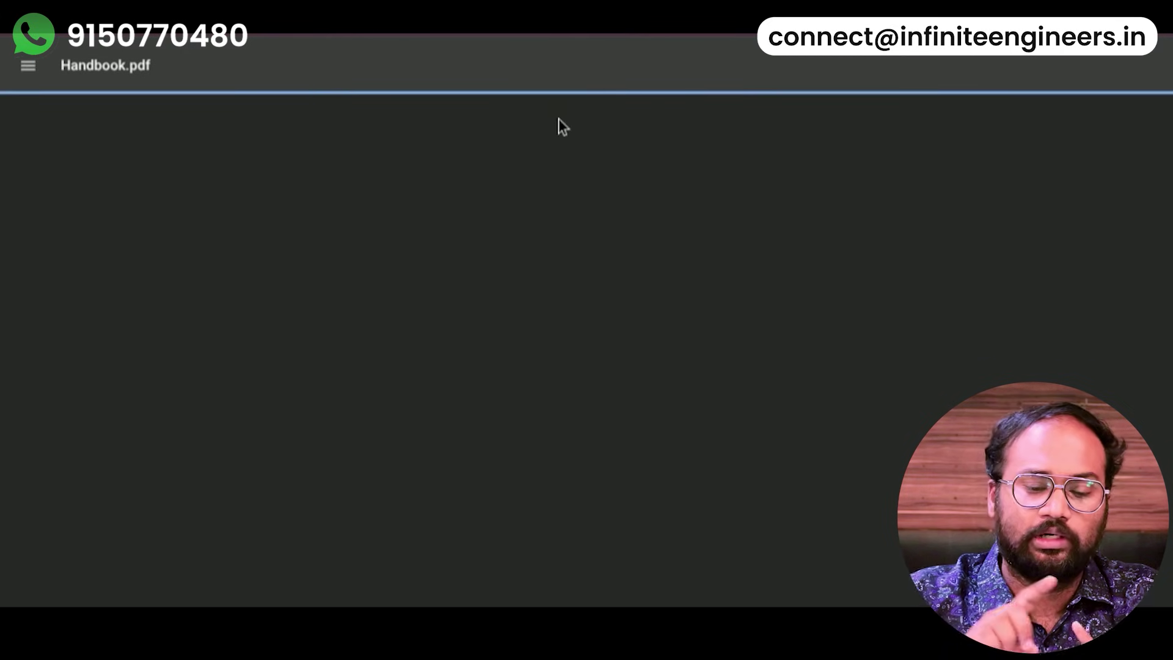
Step: Scroll through the Teacher's Handbook PDF from its cover into the UPSHIFT introduction
scroll(632, 380, down, 3)
scroll(632, 381, up, 2)
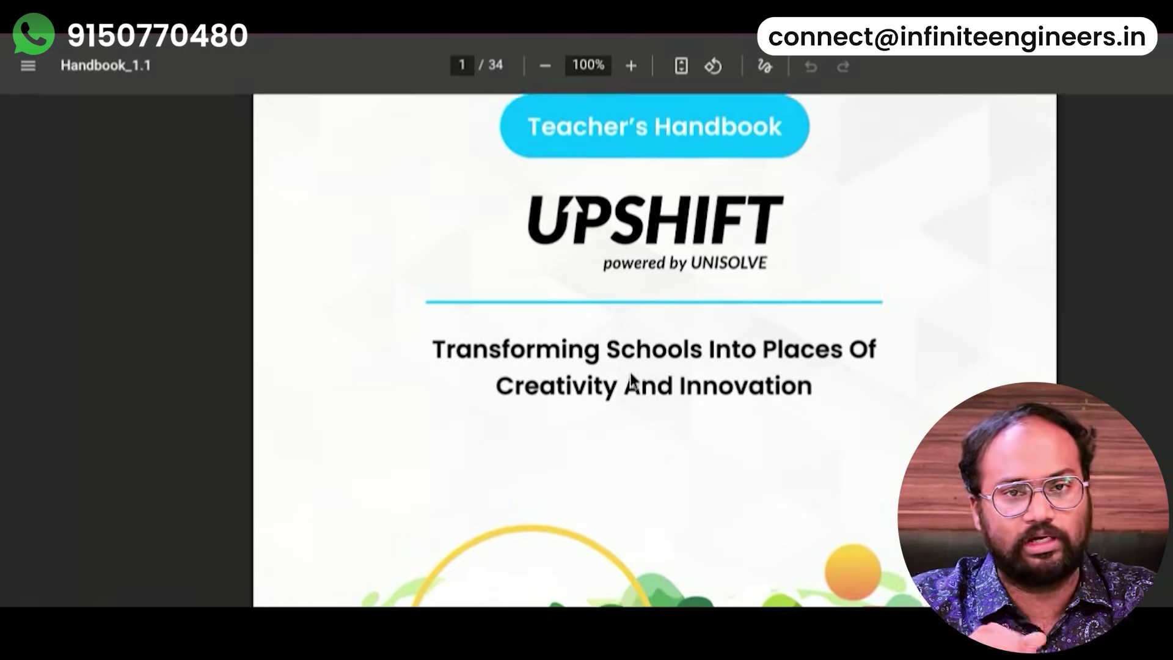
scroll(632, 380, down, 10)
scroll(632, 378, down, 12)
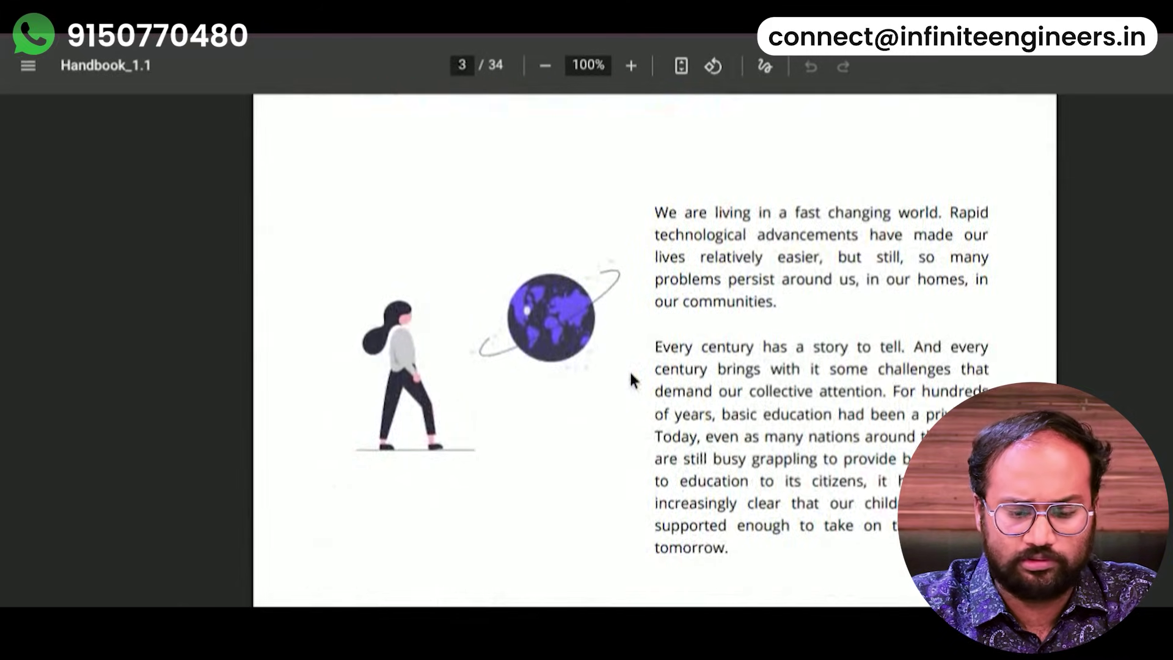
scroll(633, 380, down, 6)
scroll(631, 380, down, 20)
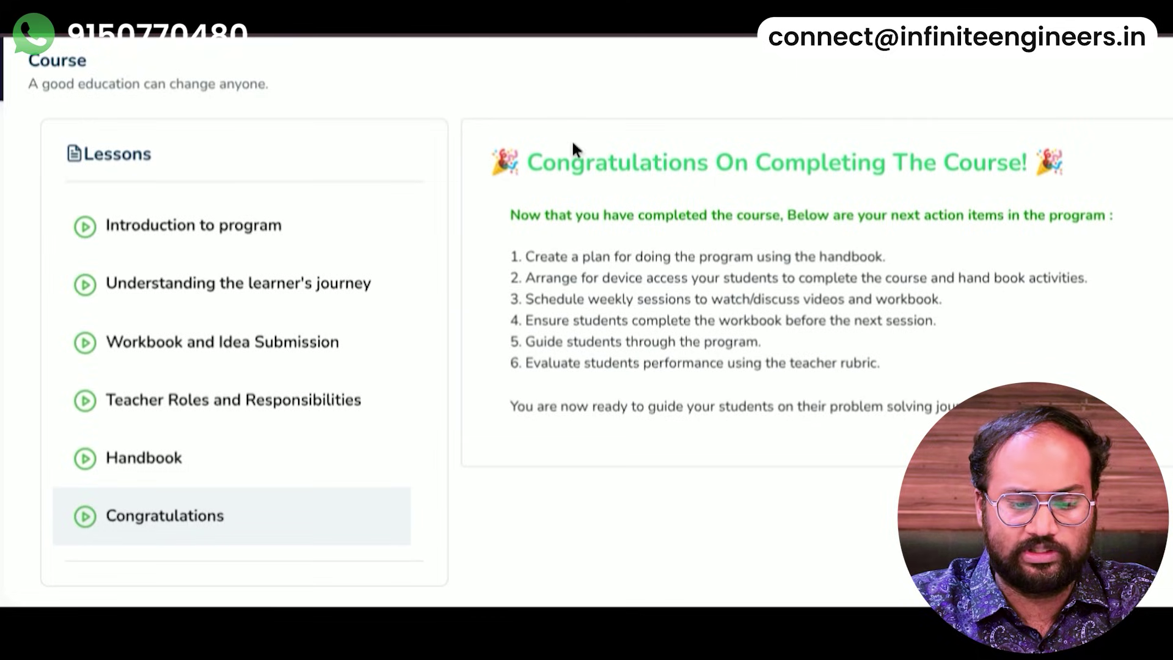
Step: Return to the teacher dashboard showing the Teacher Course at 100%
scroll(713, 270, up, 2)
scroll(713, 271, down, 2)
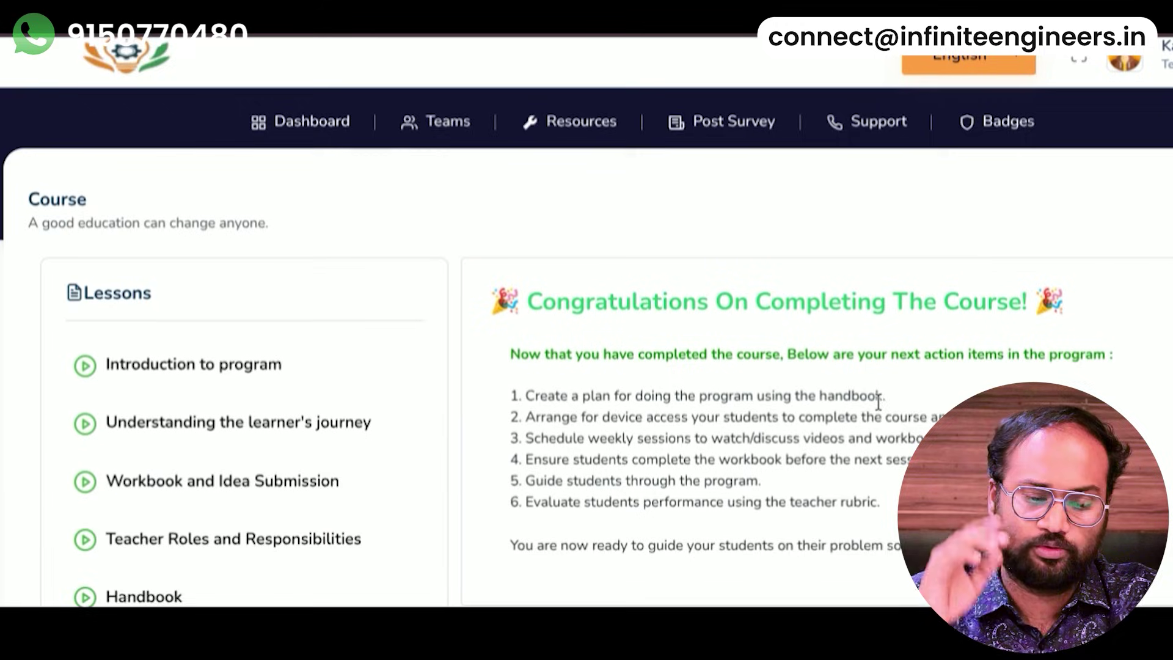
click(362, 146)
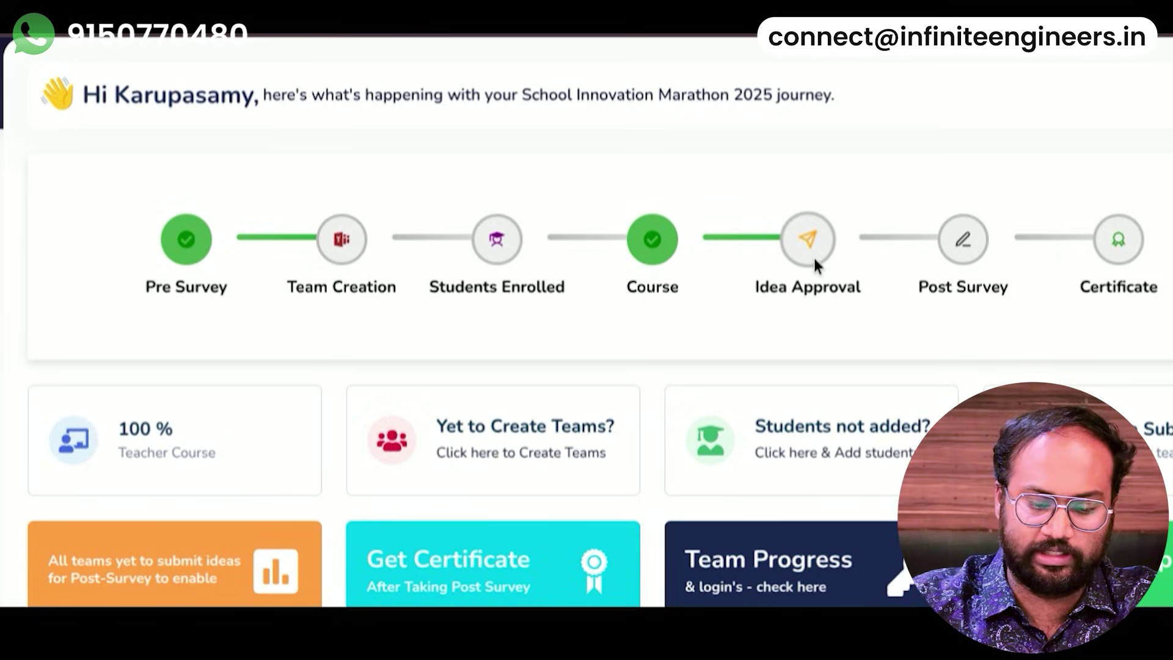
Step: Browse the Post Survey and Resources pages, ending on the empty Support queries page
click(813, 255)
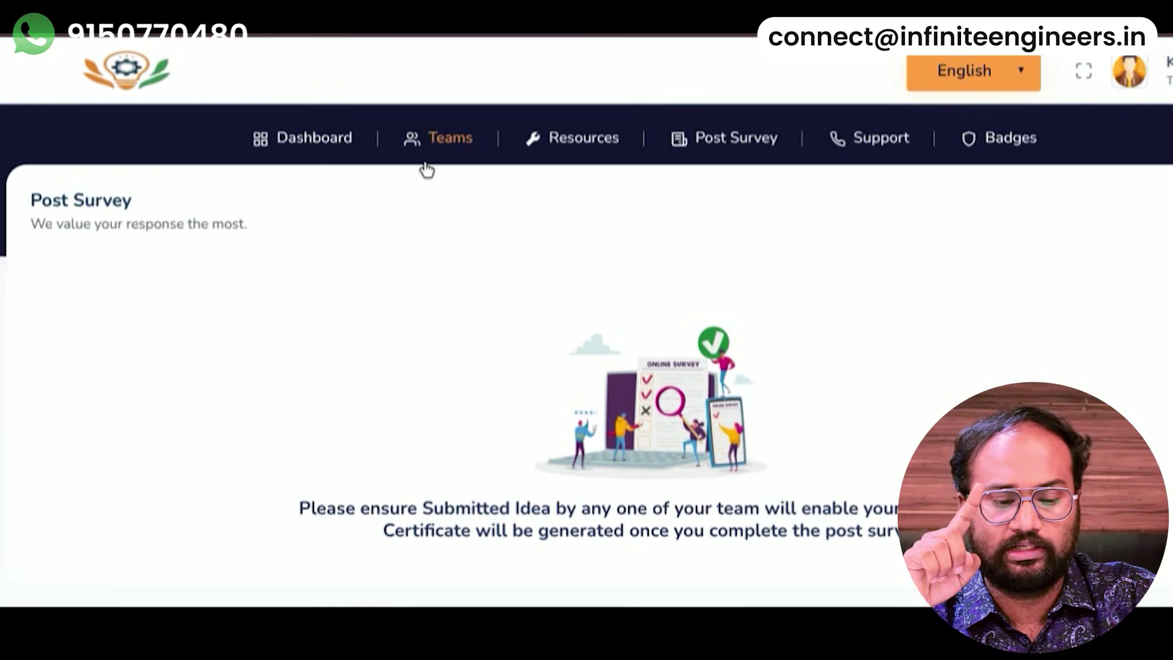
click(604, 144)
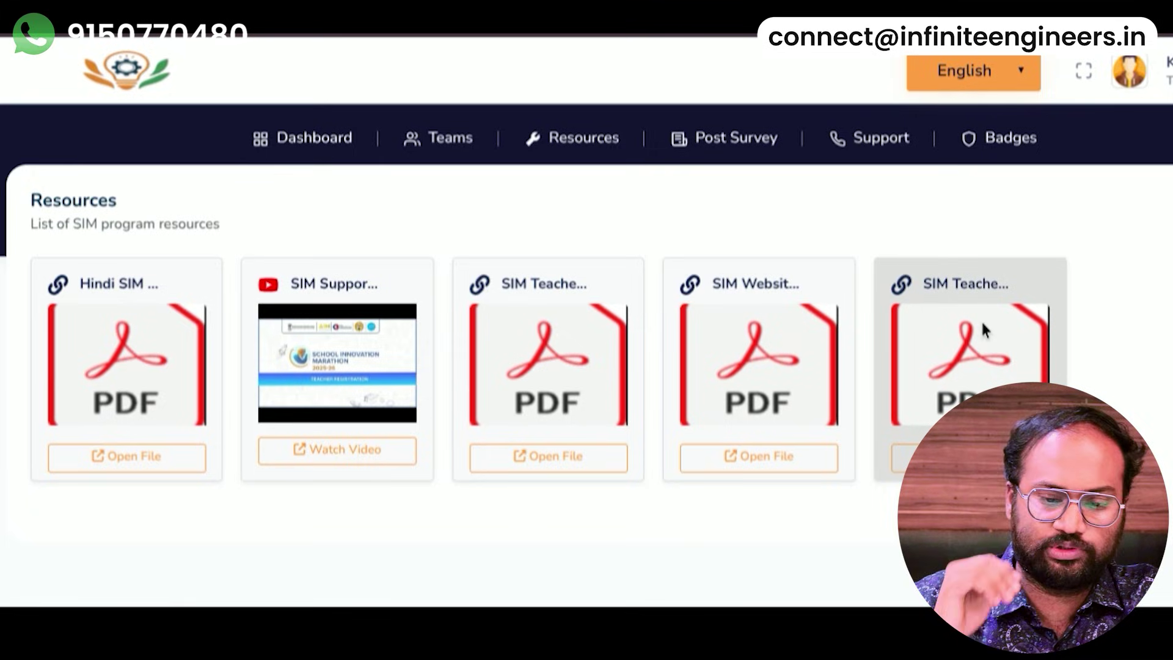
click(724, 138)
click(852, 143)
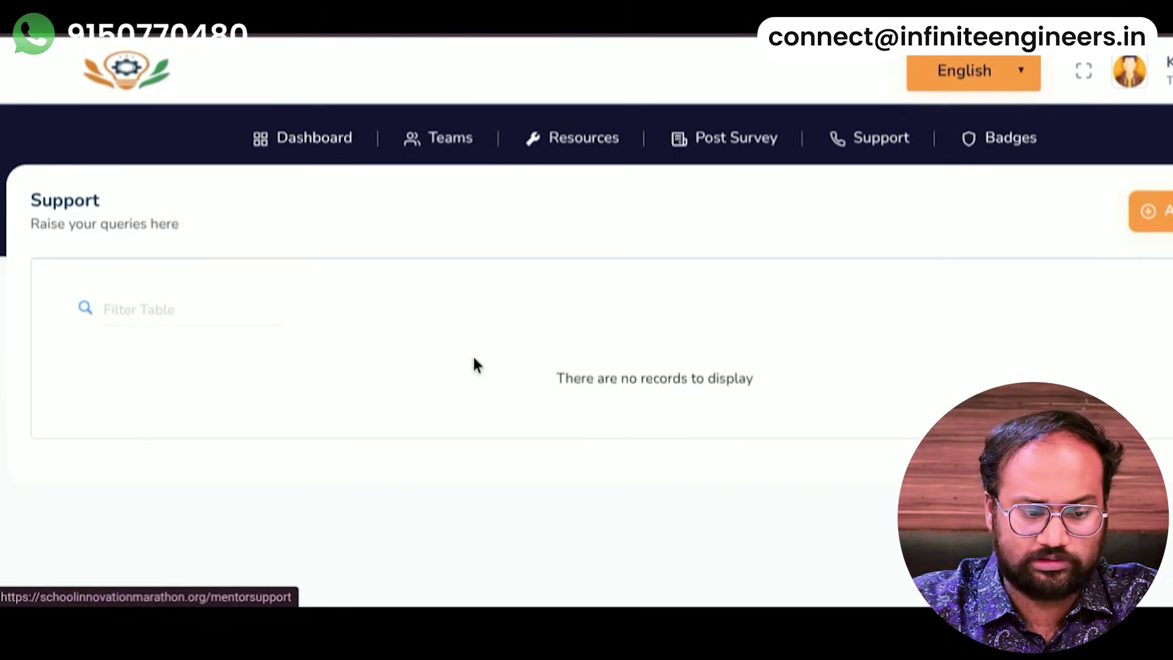
click(1164, 214)
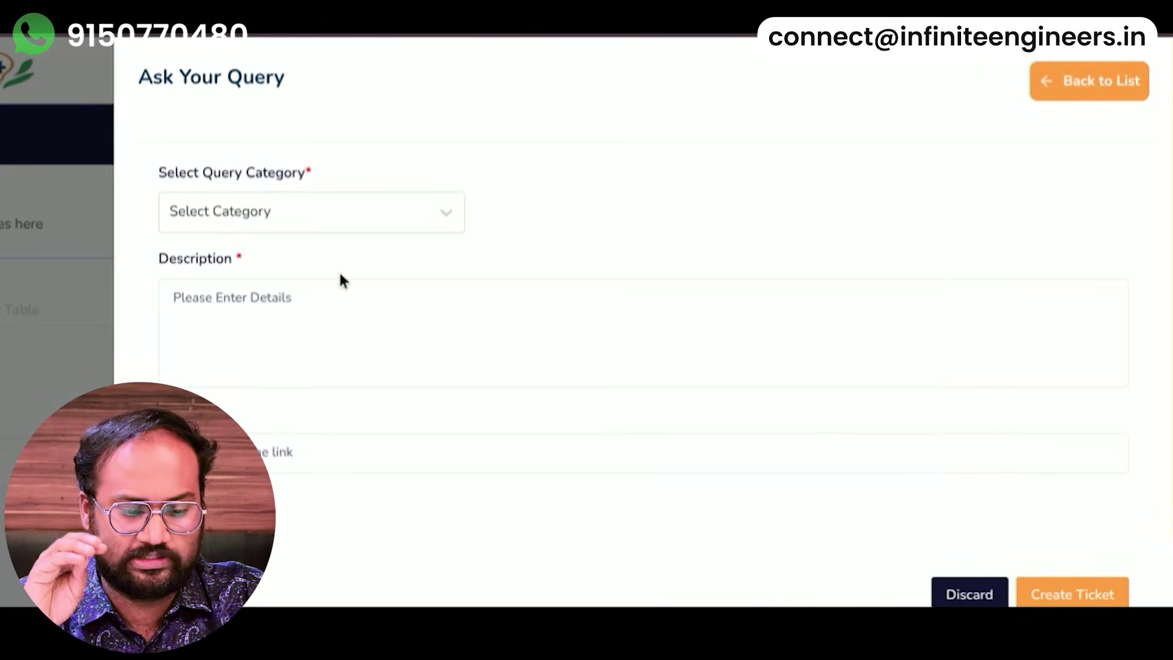
click(347, 215)
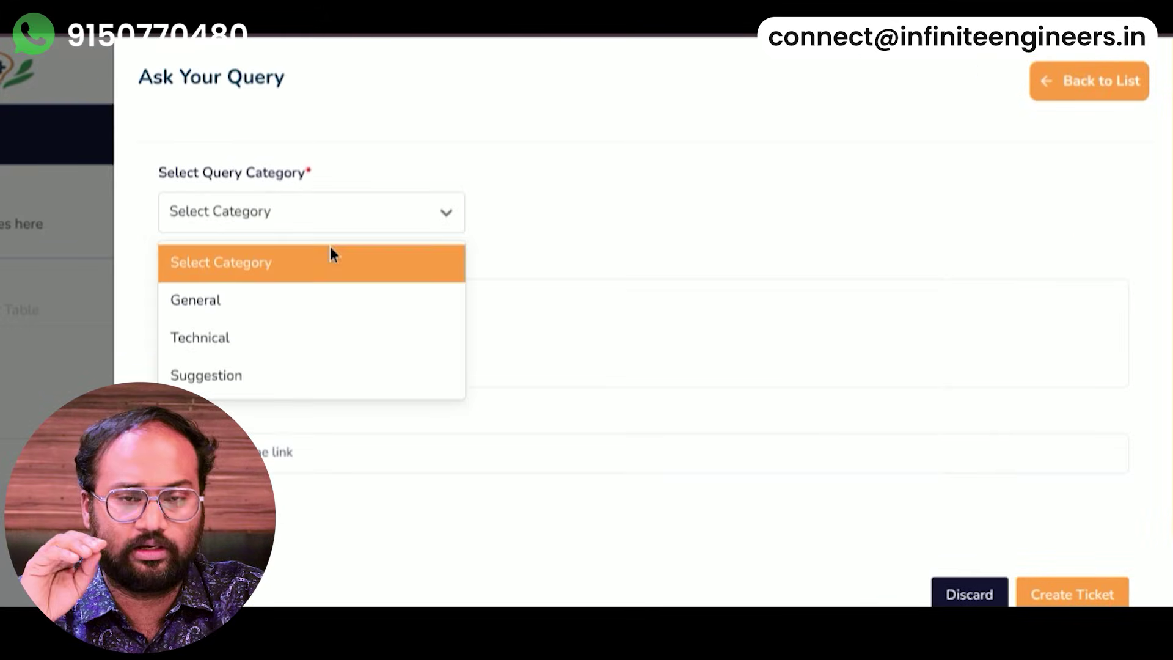
click(303, 337)
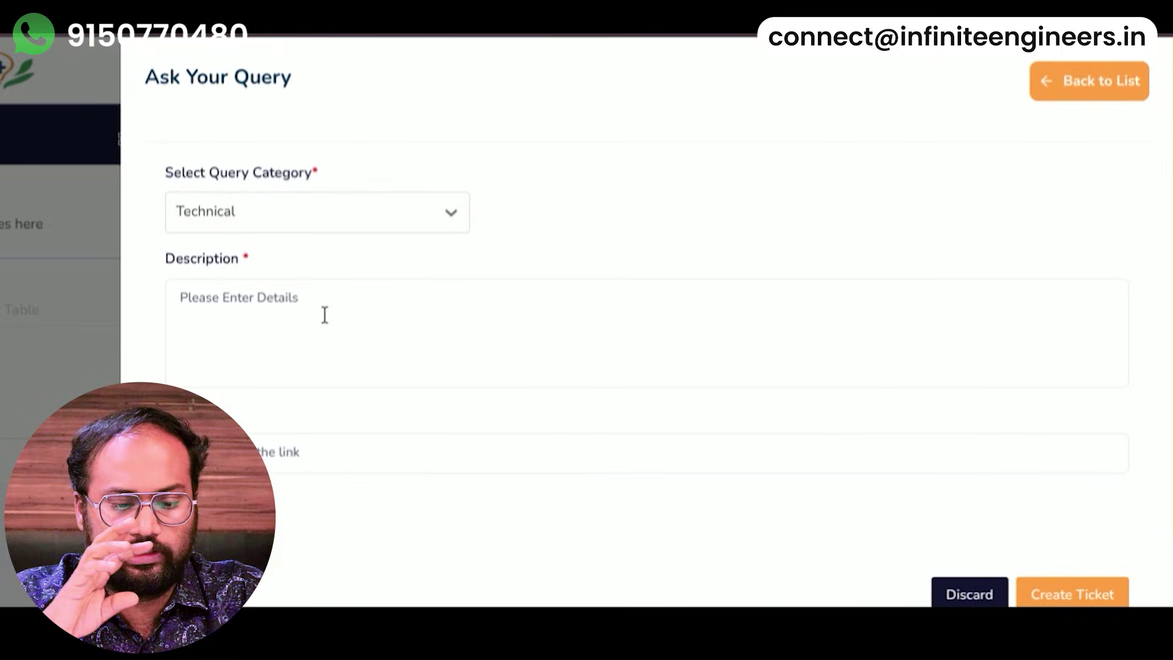
click(322, 314)
scroll(322, 314, down, 2)
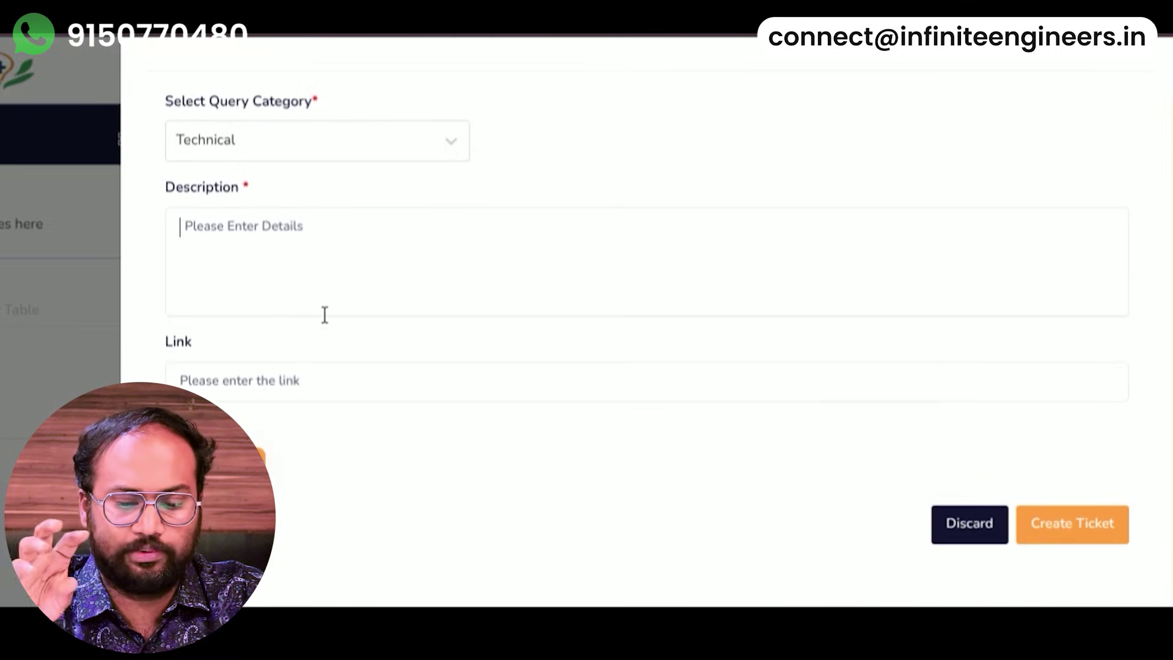
click(309, 138)
click(267, 298)
click(295, 259)
click(245, 377)
click(243, 396)
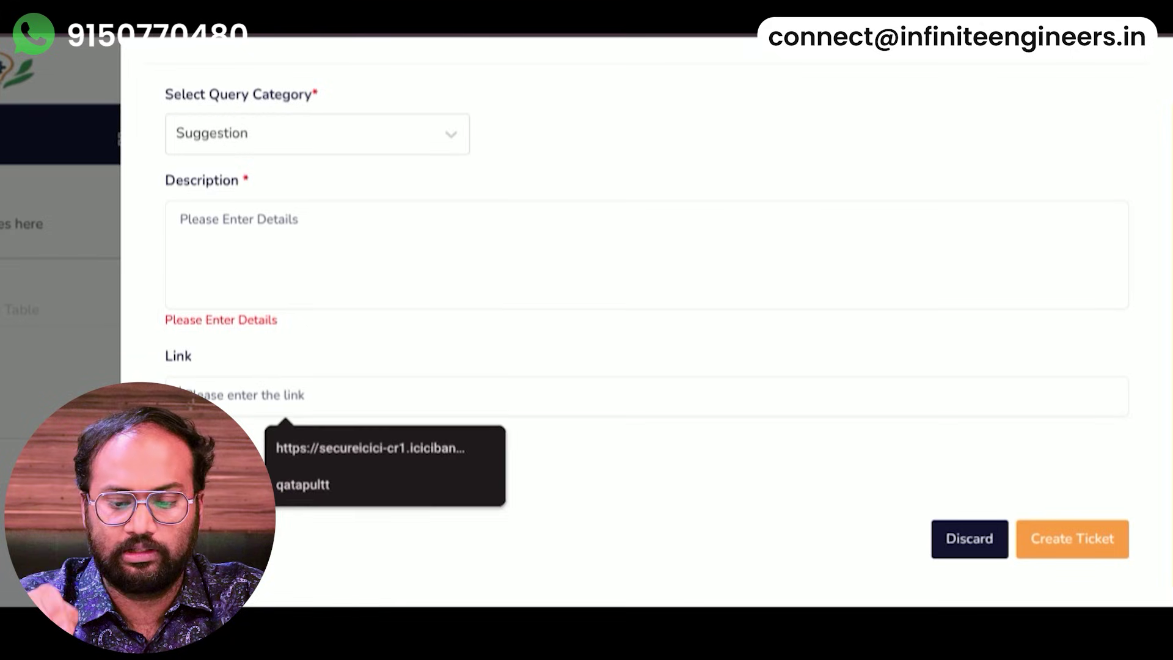
click(201, 470)
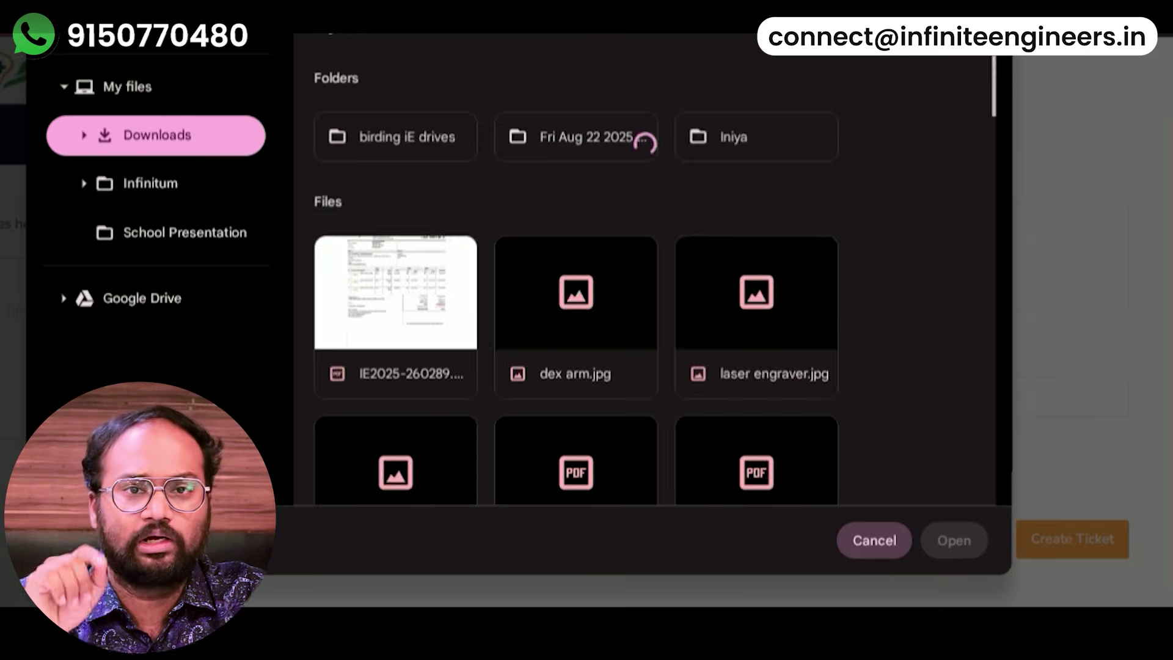
key(Escape)
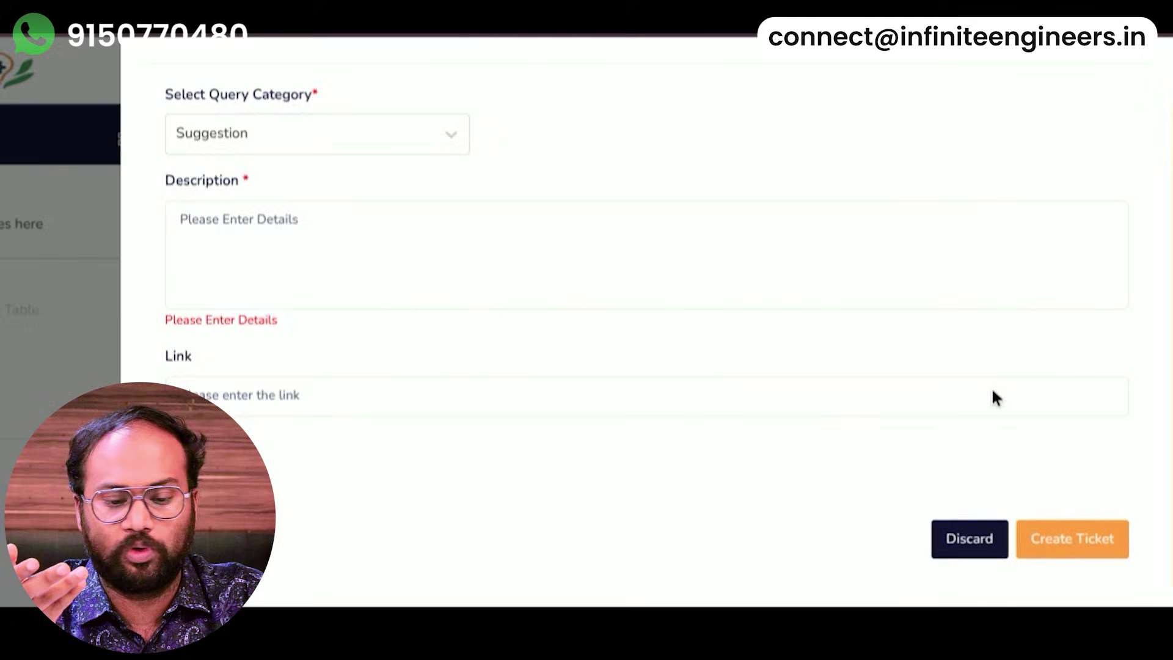
click(956, 542)
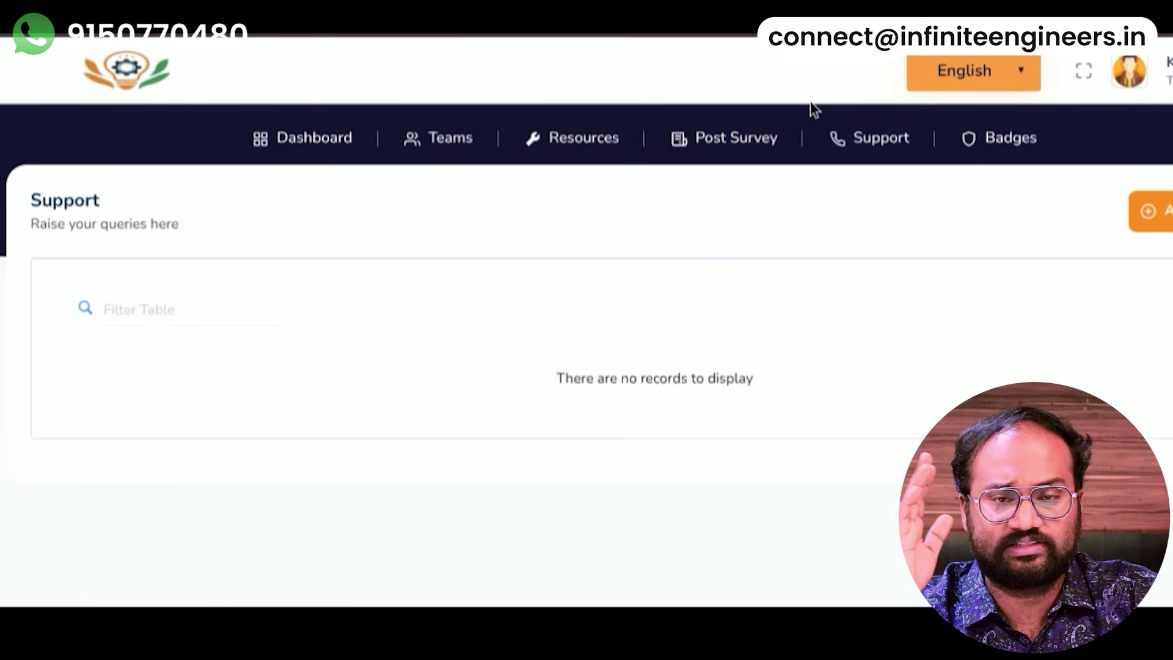
Step: Look over the My Badges page and switch the interface language from English to Tamil (தமிழ்)
click(1007, 135)
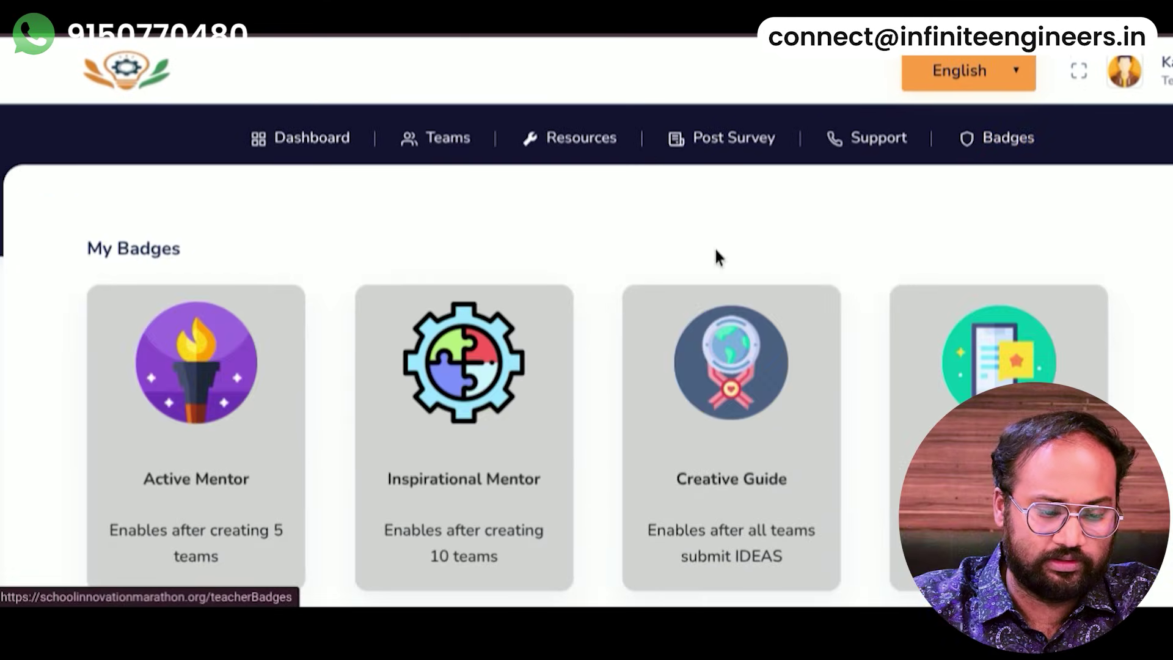
scroll(380, 419, down, 1)
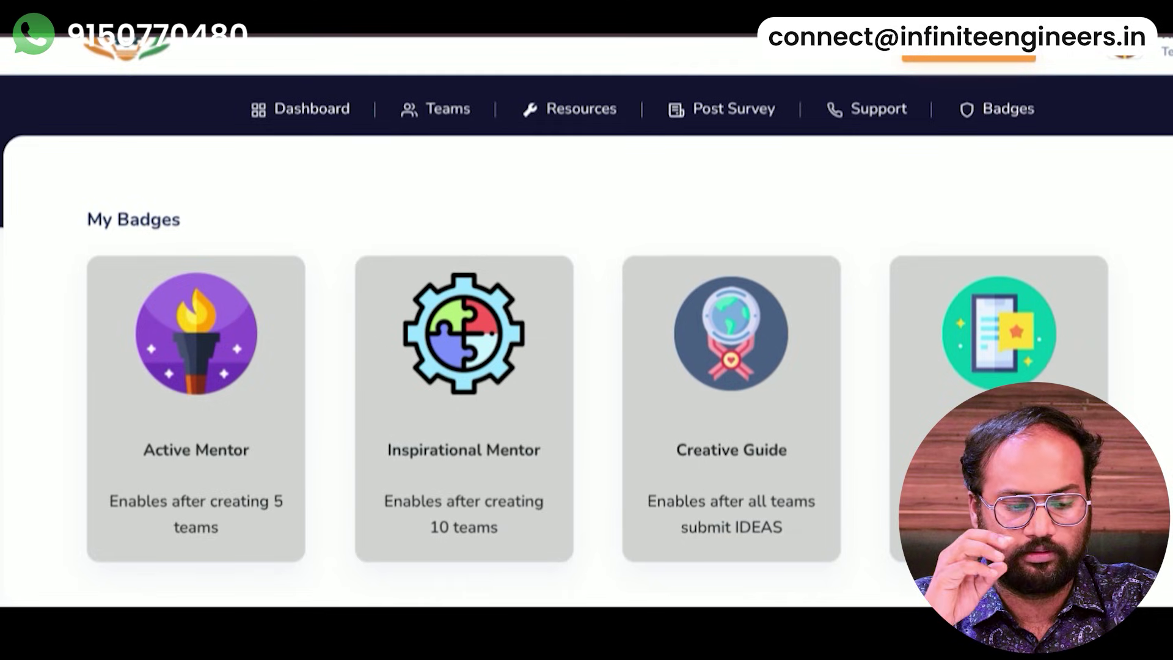
scroll(587, 319, up, 1)
scroll(1122, 451, down, 1)
scroll(1122, 451, up, 1)
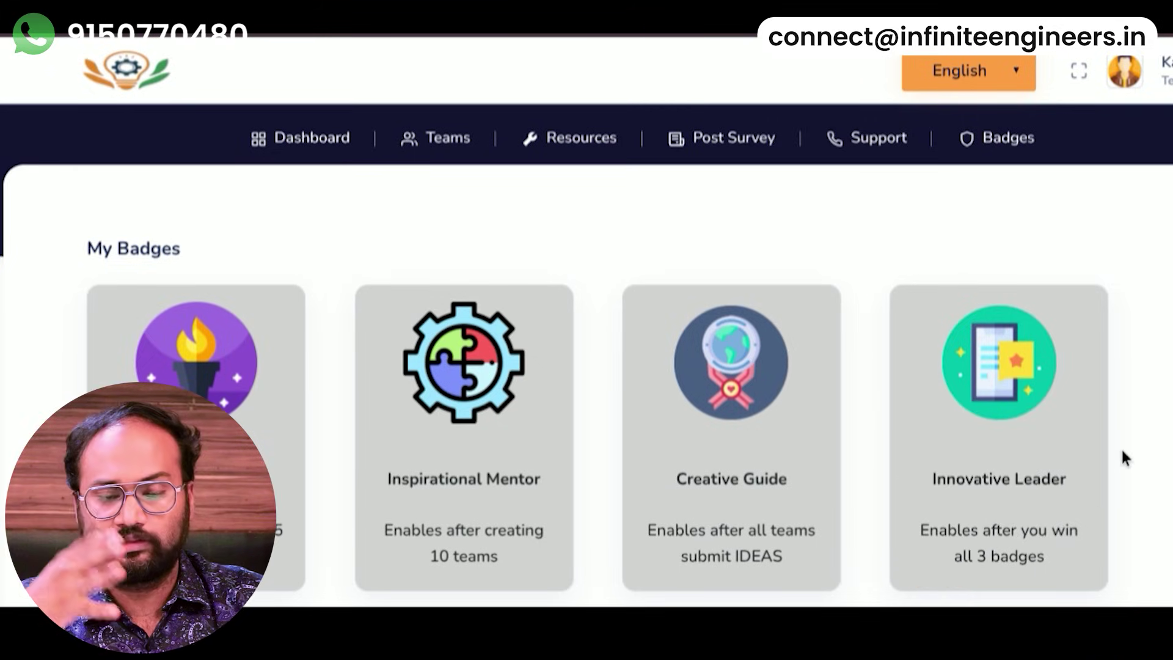
click(1016, 80)
click(952, 162)
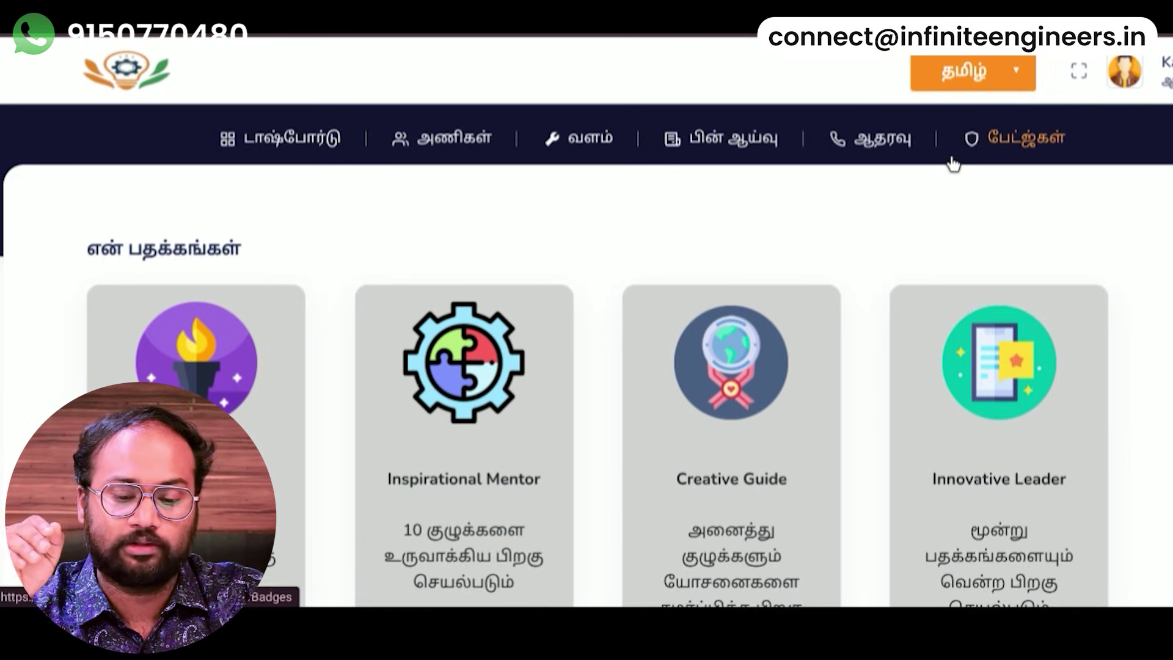